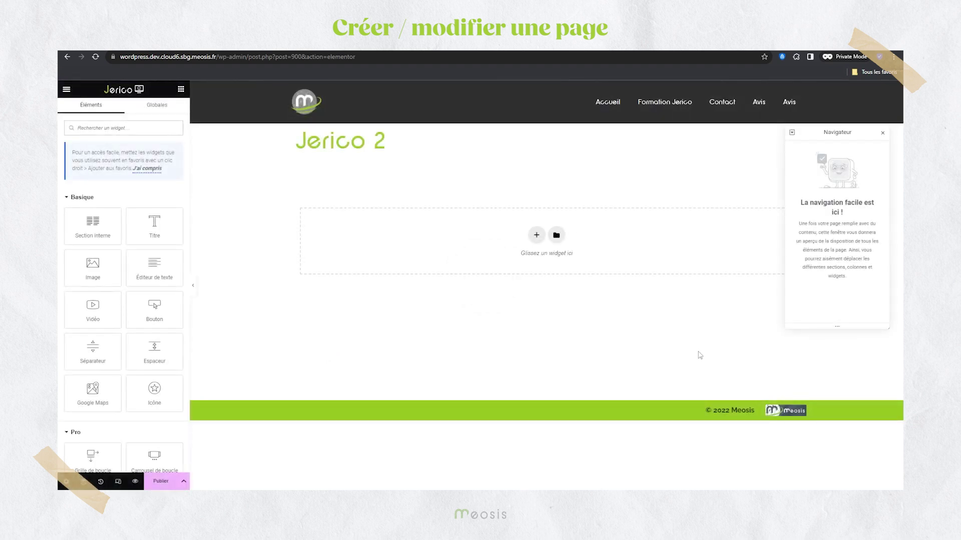
- Insert a two-column section on the Formation Jerico page and place a text editor widget in its first column
left_click(883, 135)
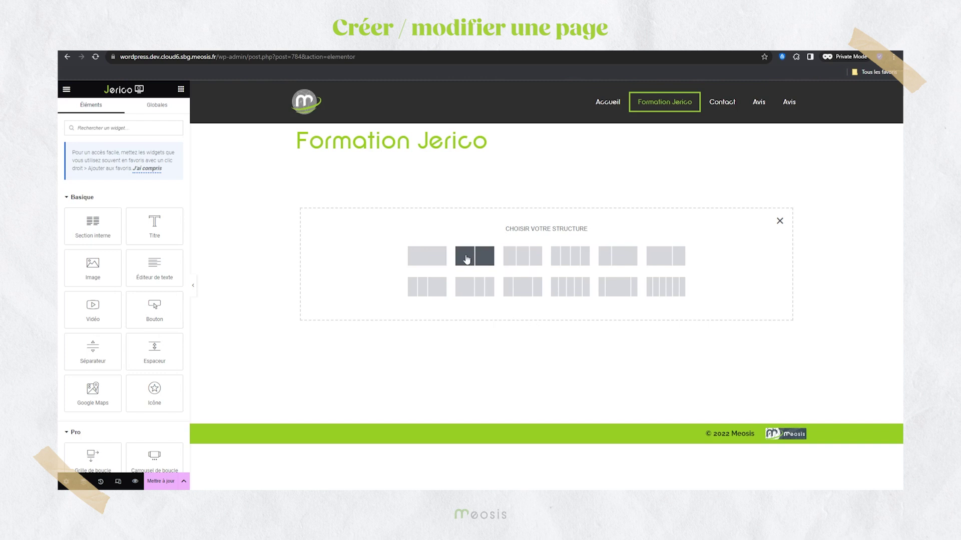
left_click(466, 259)
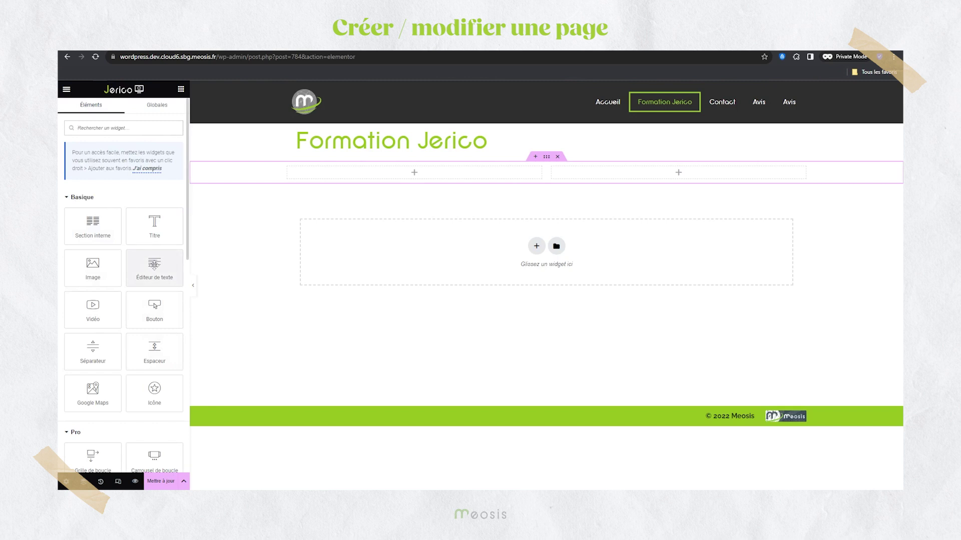
left_click_drag(154, 266, 415, 179)
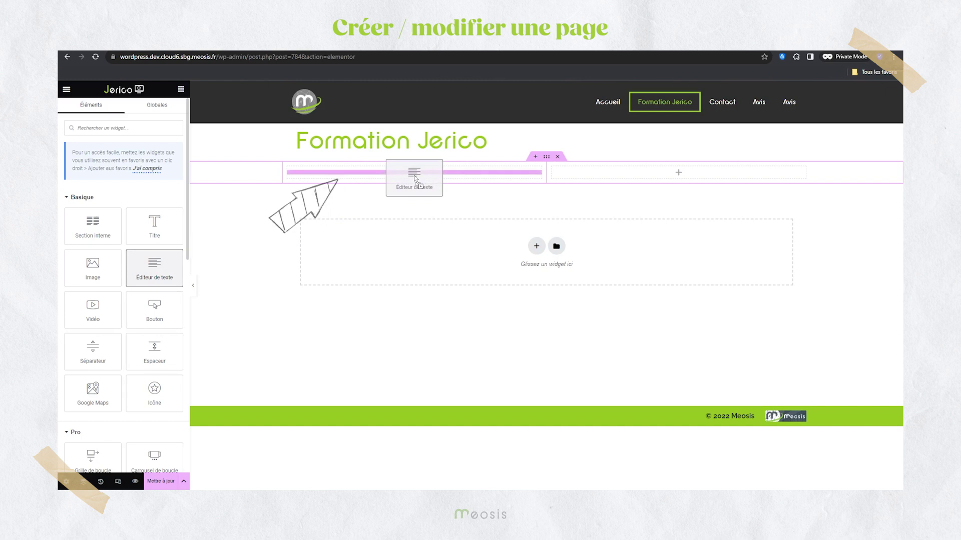
left_click_drag(415, 179, 415, 179)
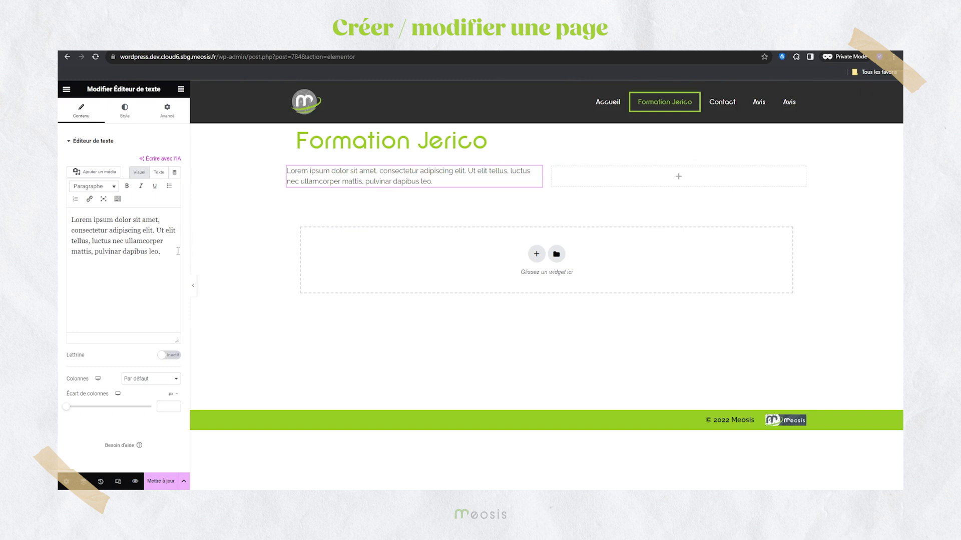
- Add an image widget to the section's second column and open its image selection
left_click_drag(170, 254, 123, 228)
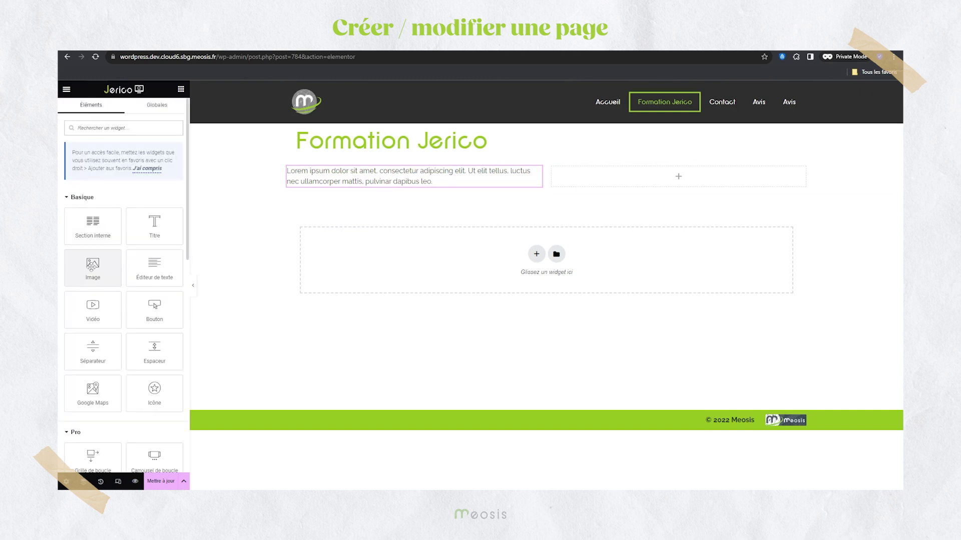
mouse_move(93, 267)
left_mouse_down()
mouse_move(548, 246)
mouse_move(671, 170)
left_mouse_up()
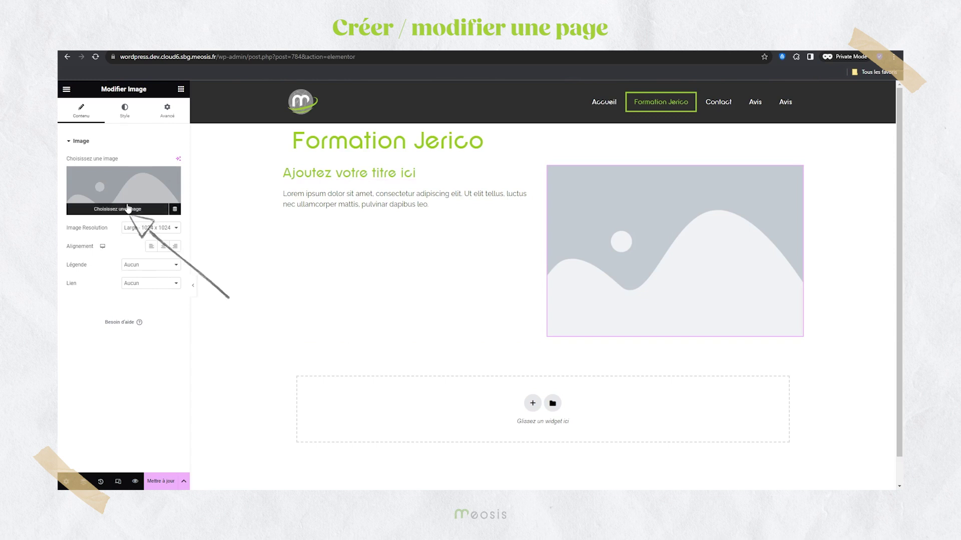
left_click(129, 208)
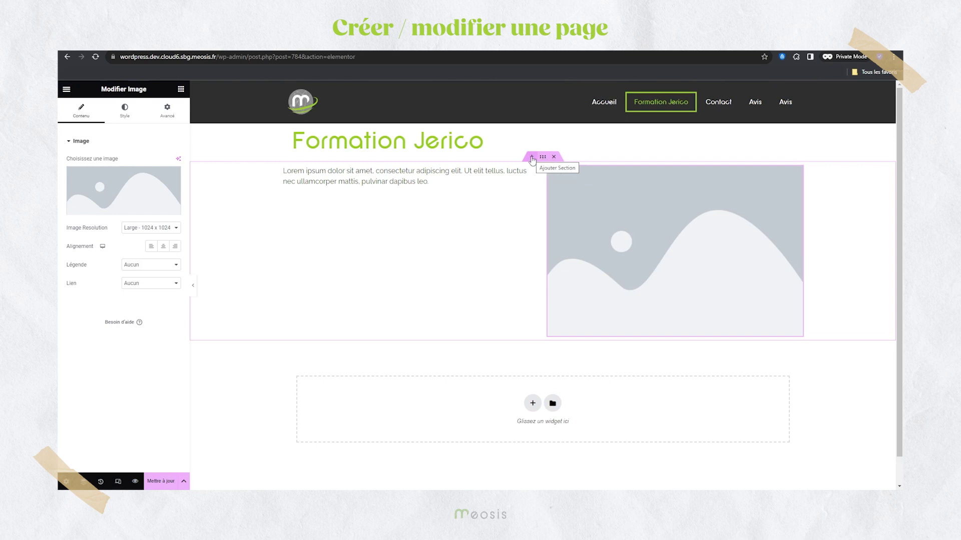
- Examine the section's layout and style settings and the editing options of its first column
left_click(532, 158)
left_click(542, 157)
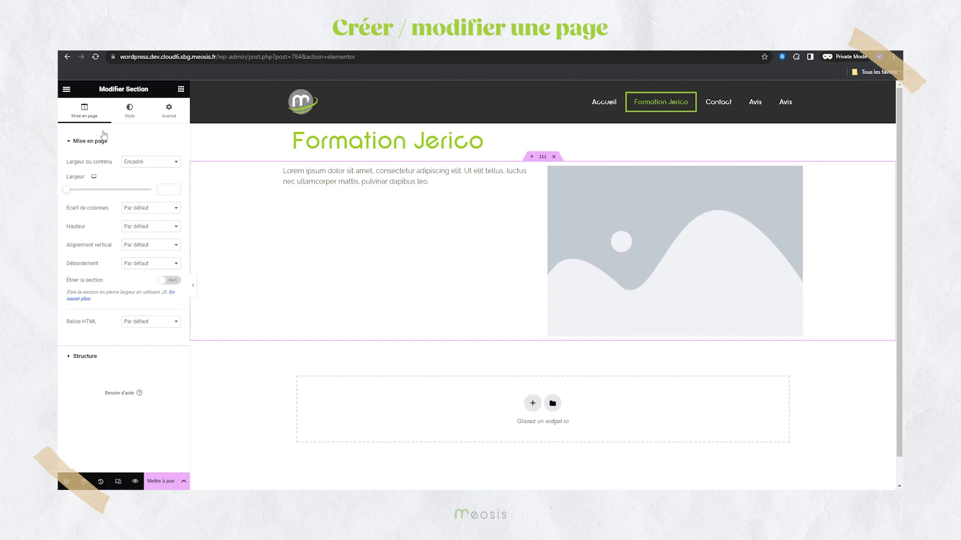
left_click(138, 117)
left_click(554, 157)
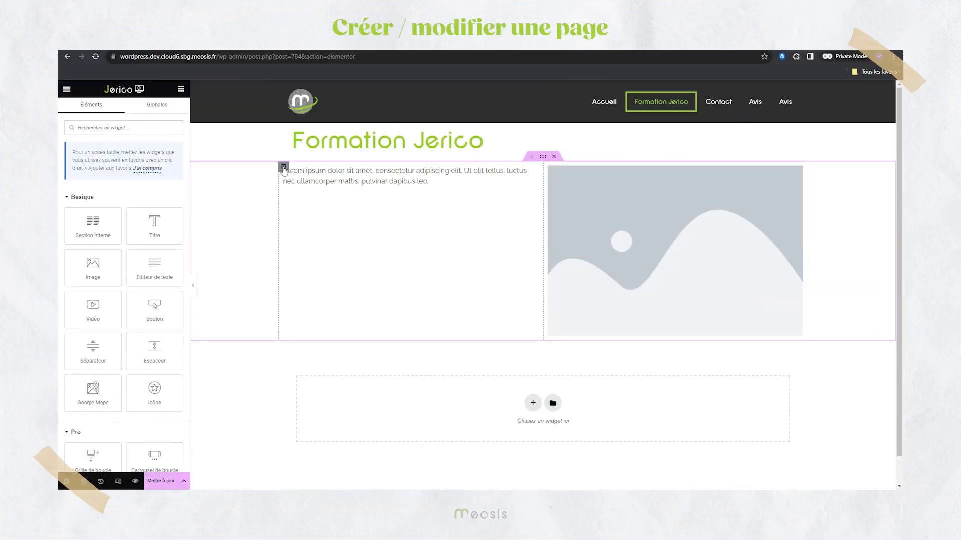
right_click(284, 171)
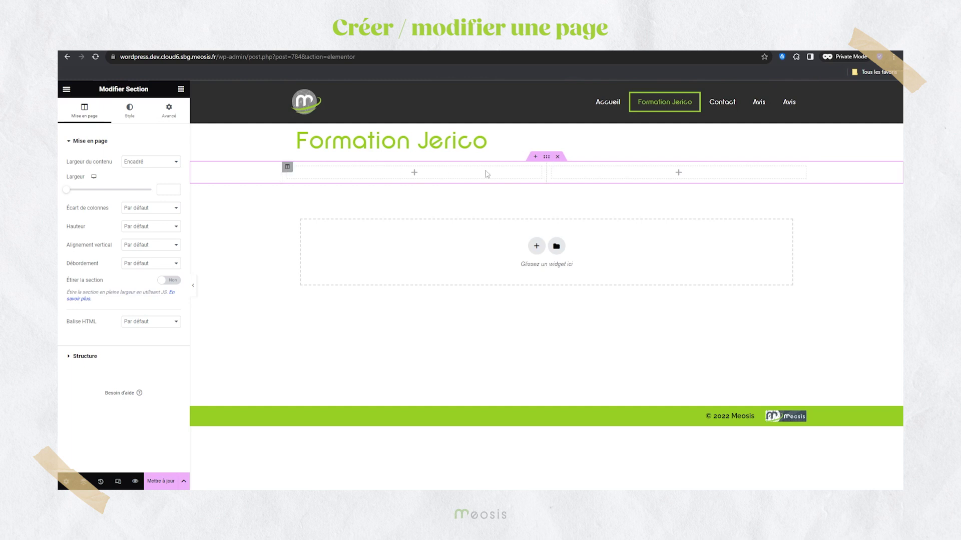
left_click(414, 175)
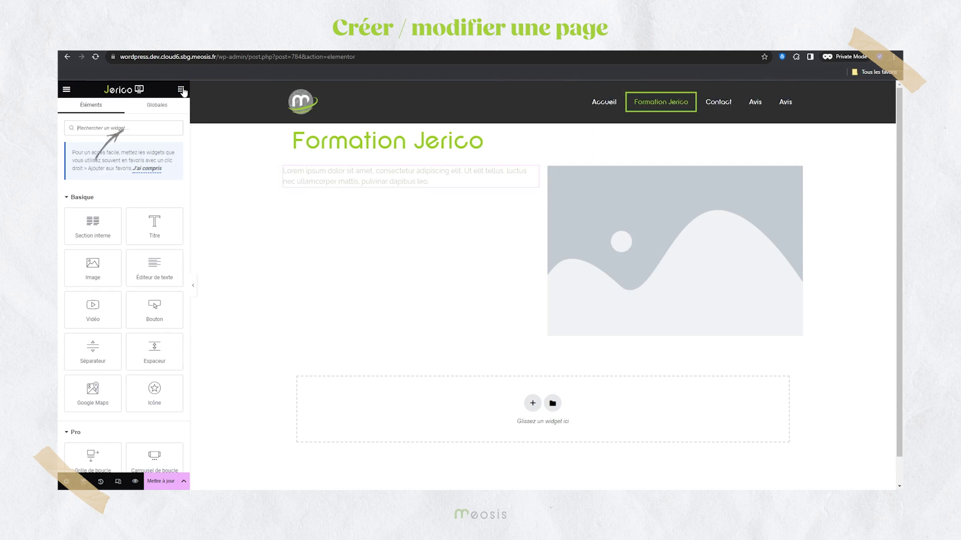
- Add a title widget above the text in the first column
left_click_drag(157, 230, 439, 178)
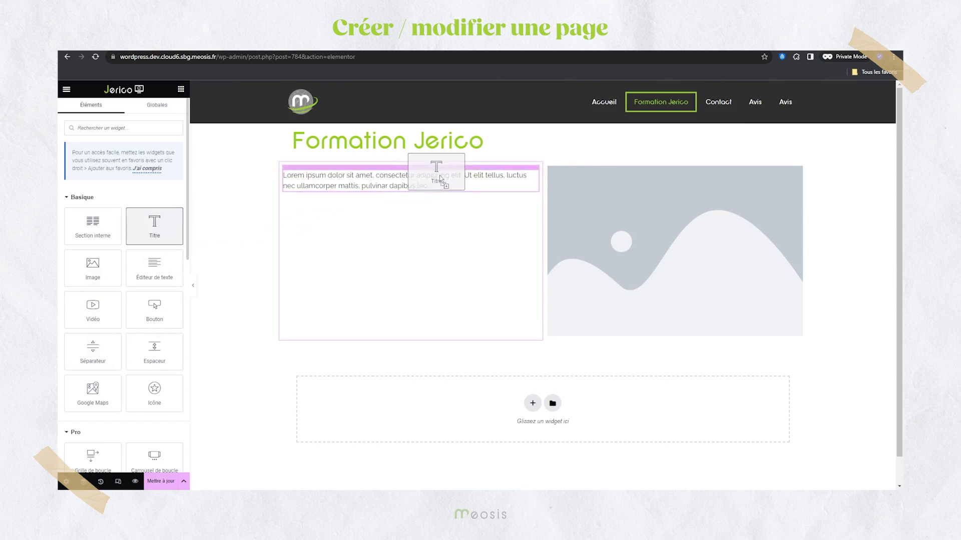
left_click_drag(440, 171, 440, 170)
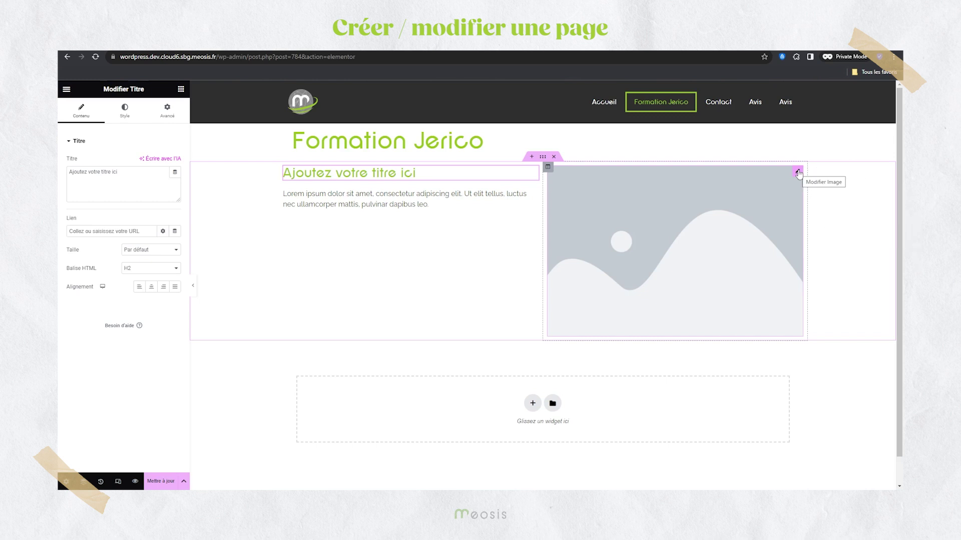
- Open the image widget's settings and try moving the section and the image by their handles
left_click(797, 173)
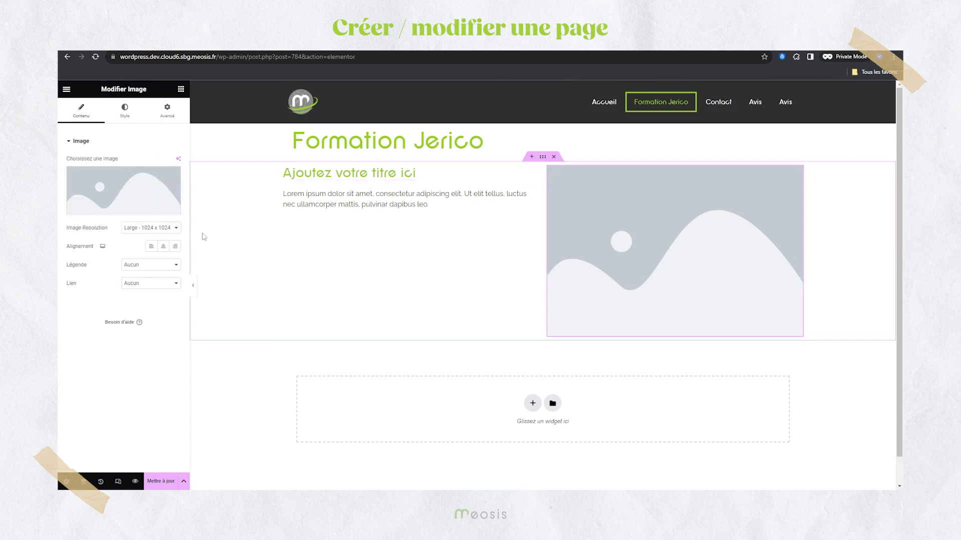
mouse_move(128, 209)
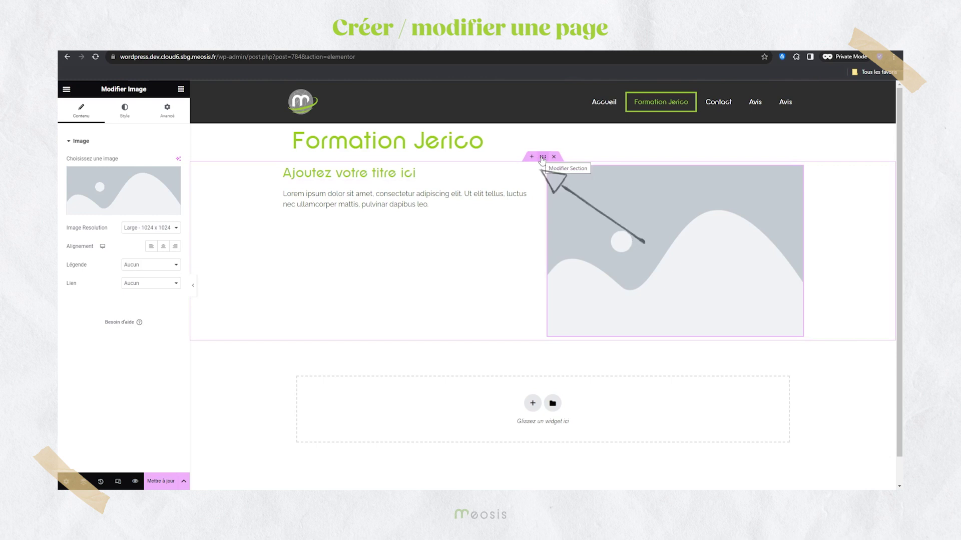
left_click_drag(543, 158, 537, 185)
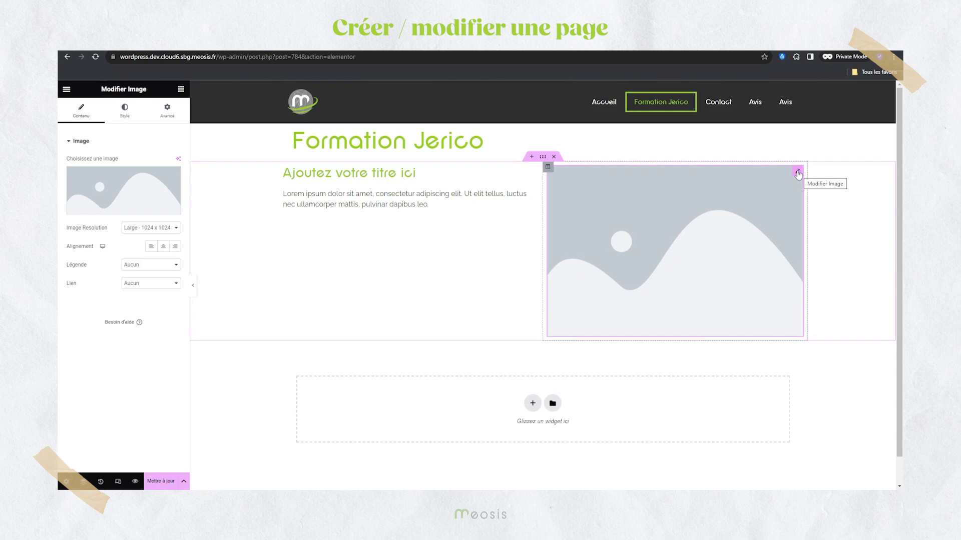
left_click_drag(798, 173, 709, 178)
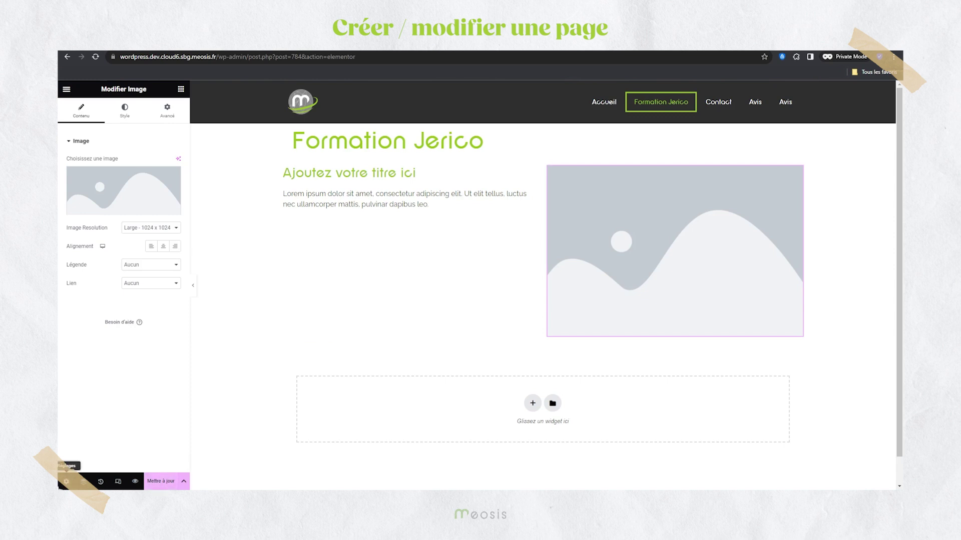
- Open the page settings and review the available publication statuses
left_click(66, 482)
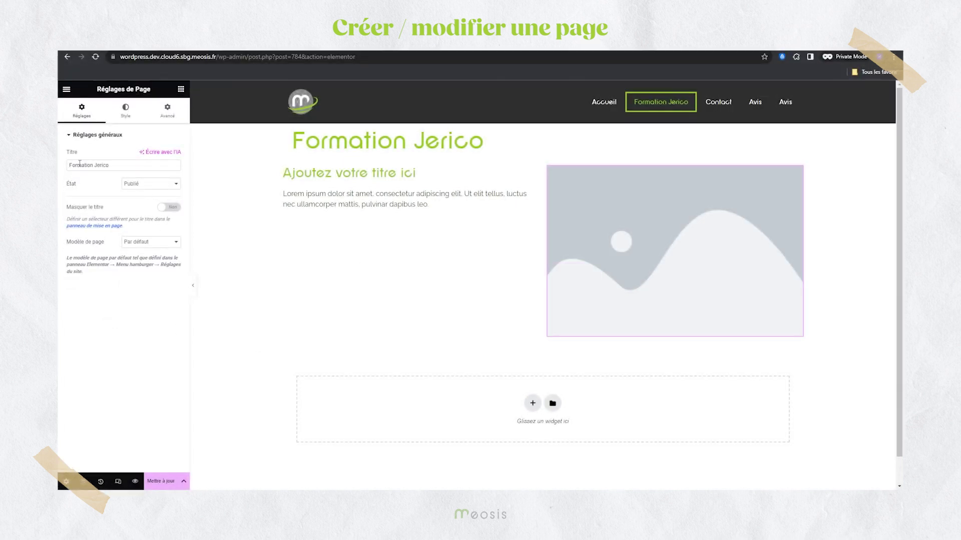
left_click(177, 188)
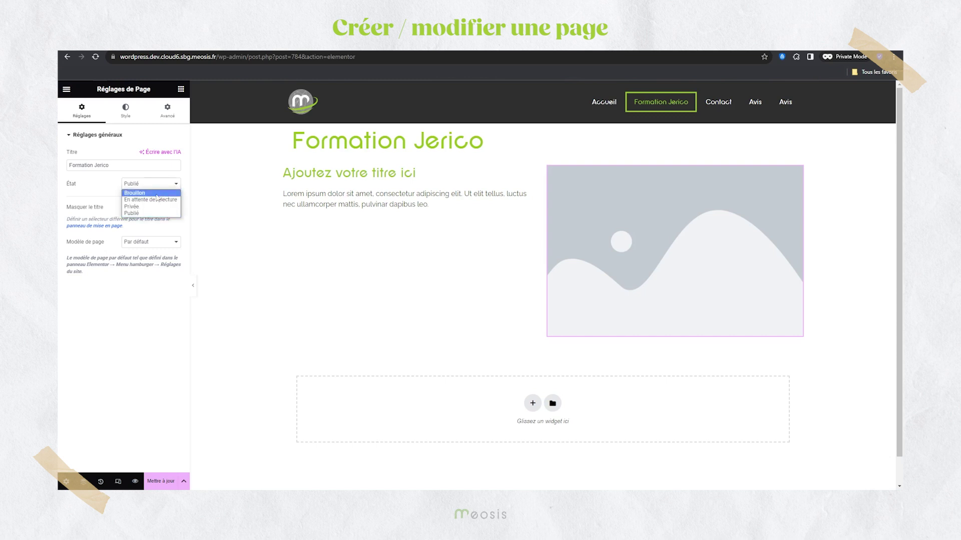
left_click(102, 190)
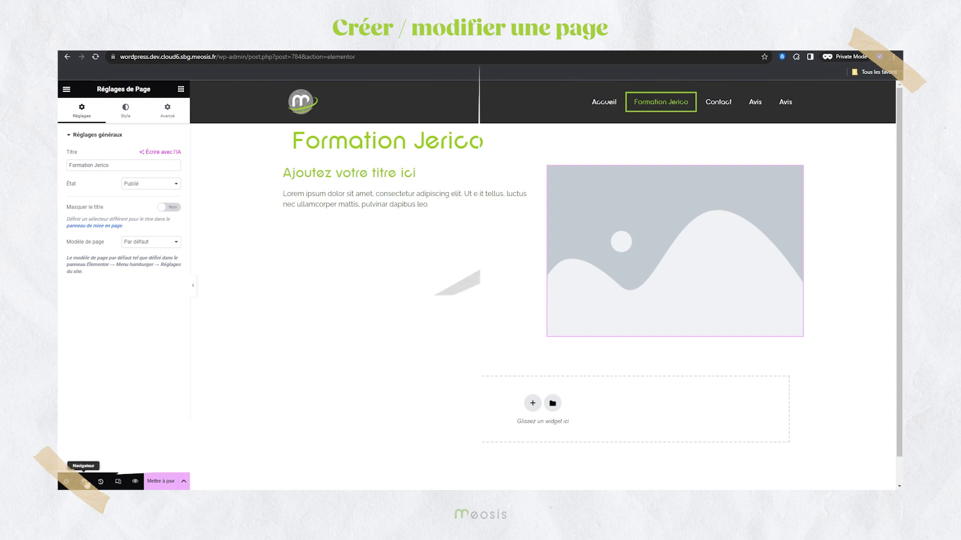
- Open the Navigator, collapse and expand the section's structure, and select its first column and that column's title
left_click(91, 481)
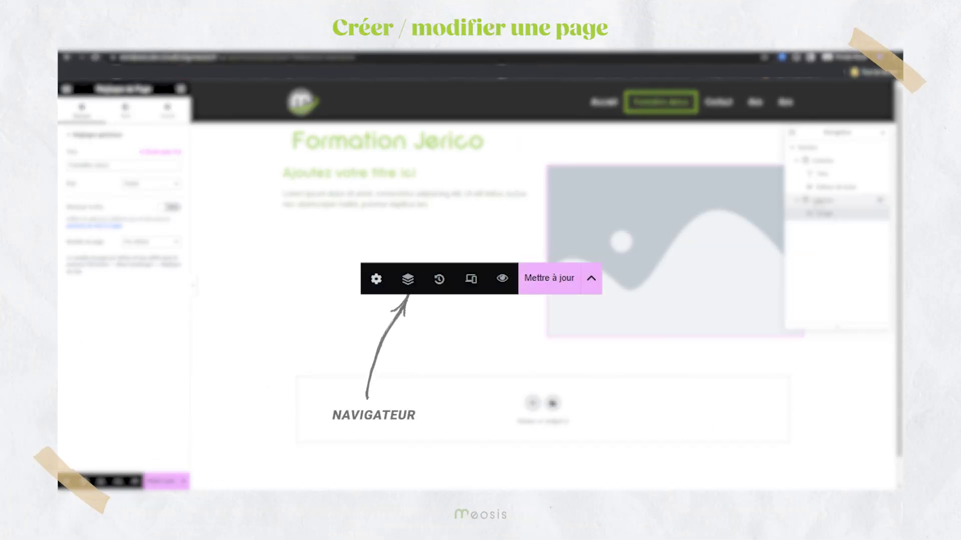
left_click(811, 149)
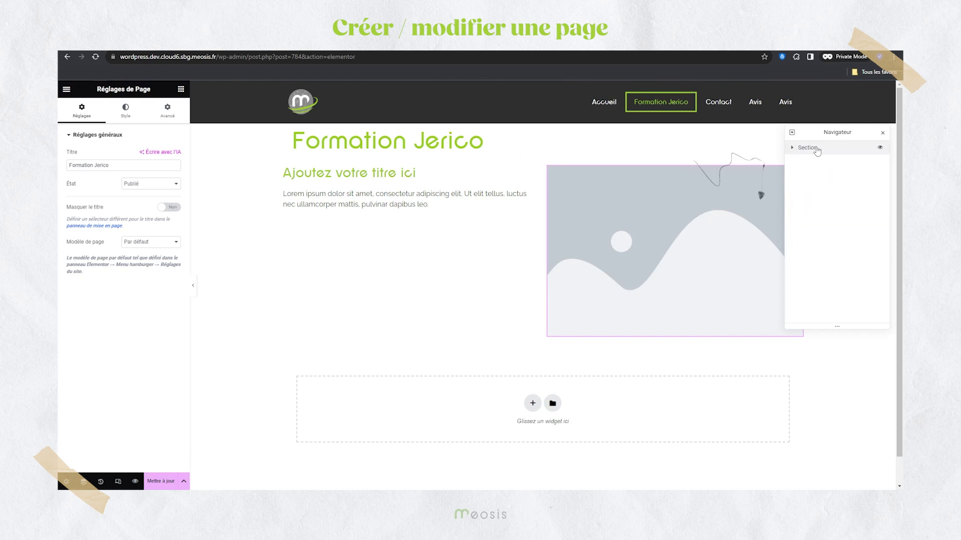
left_click(790, 148)
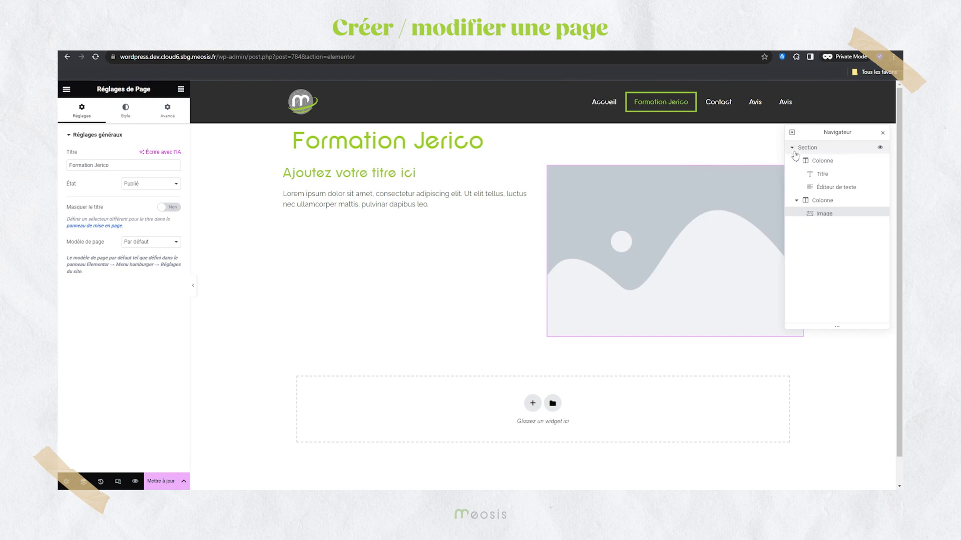
left_click(822, 165)
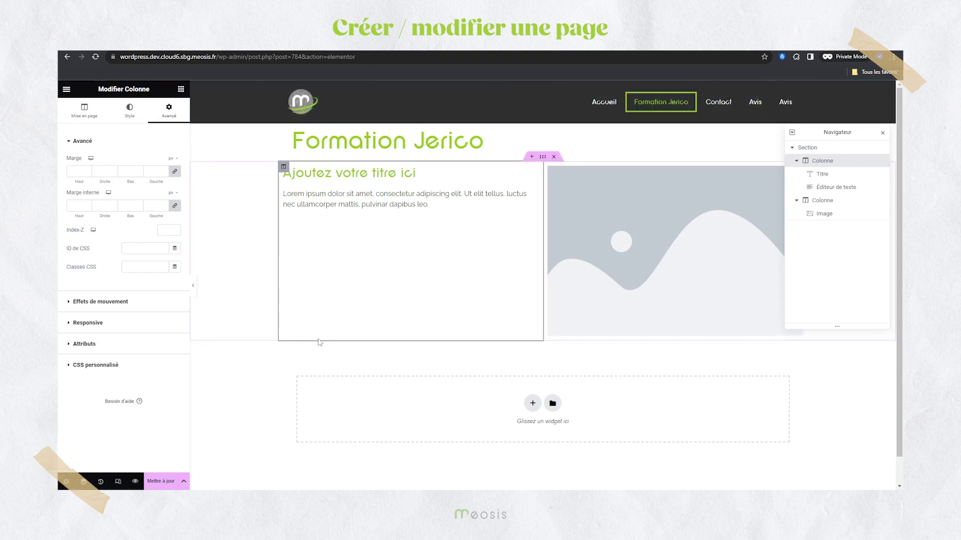
left_click(812, 176)
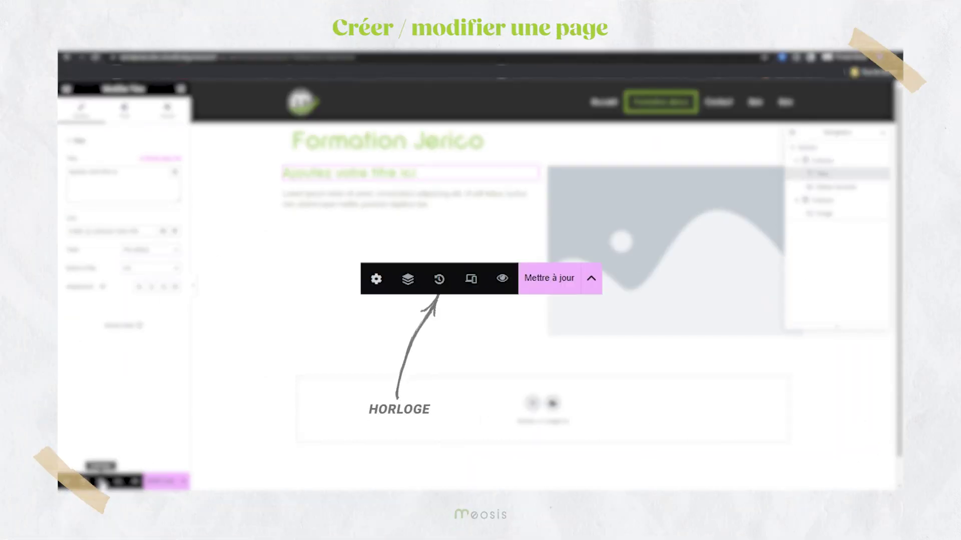
- Review the page's history of actions and its saved revisions
left_click(102, 481)
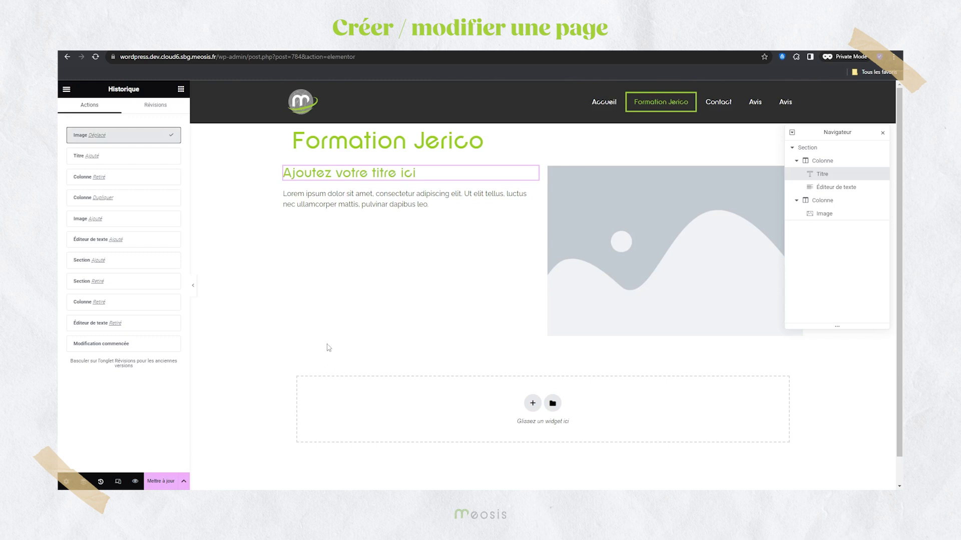
left_click(172, 109)
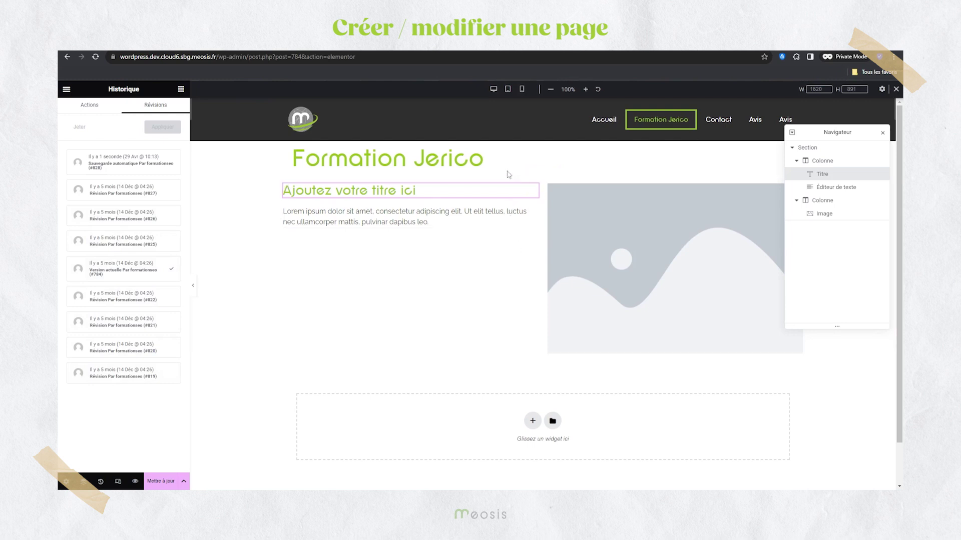
- Check the page layout in tablet and mobile portrait modes and preview the changes
left_click(505, 89)
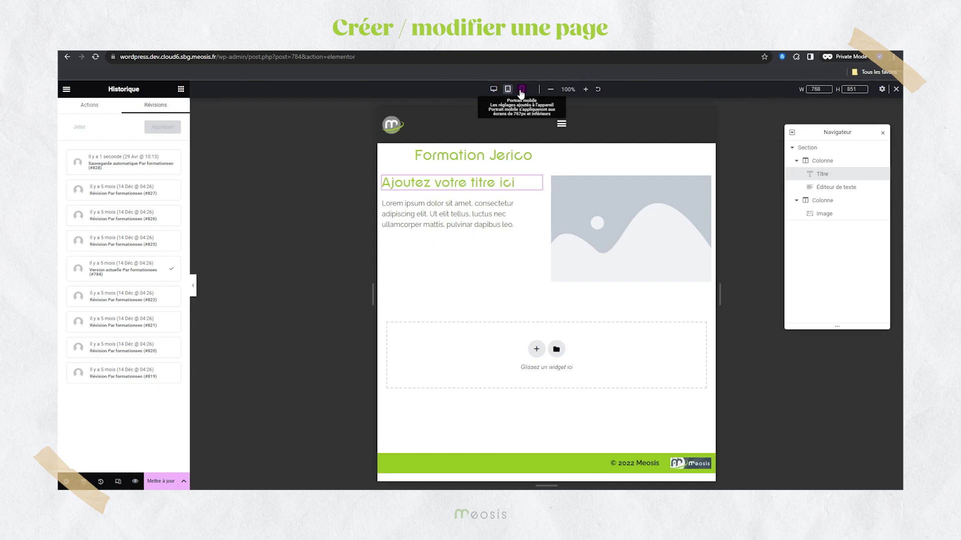
left_click(522, 90)
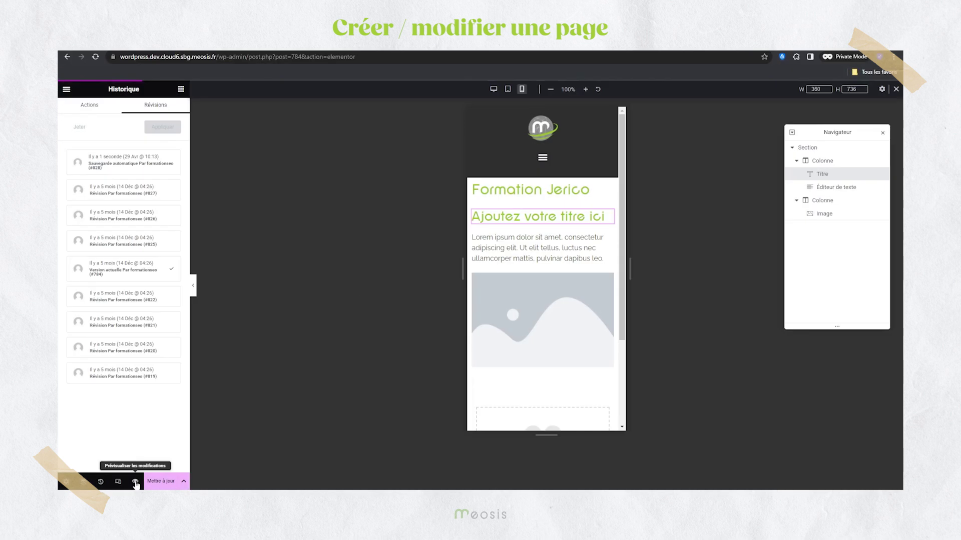
left_click(135, 482)
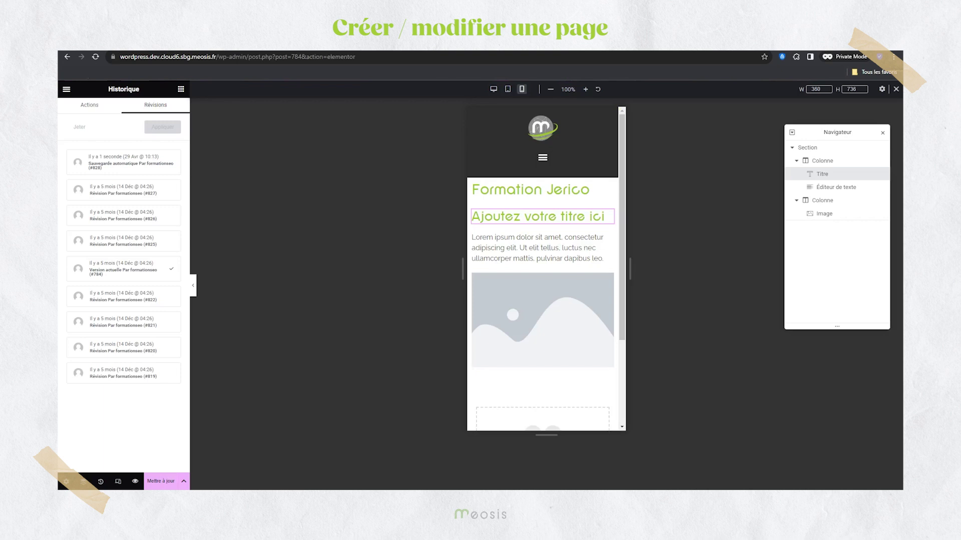
- Try to view the page, cancel leaving, and exit the editor to the page's WordPress edit screen without saving
left_click(67, 90)
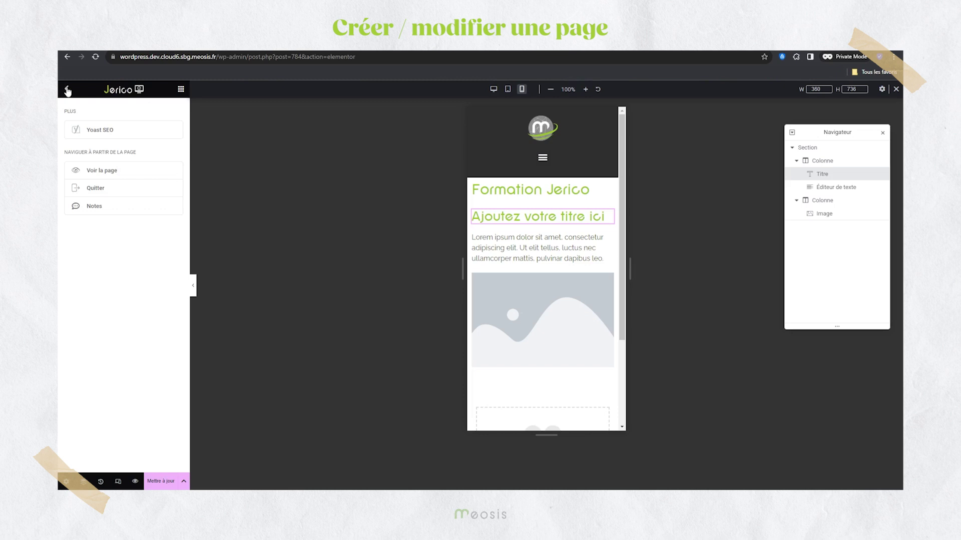
left_click(96, 173)
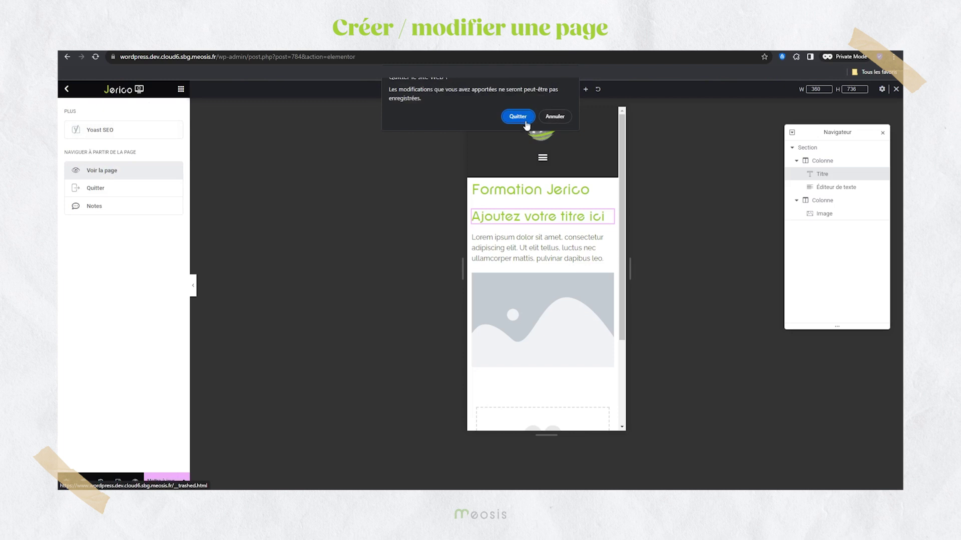
left_click(551, 117)
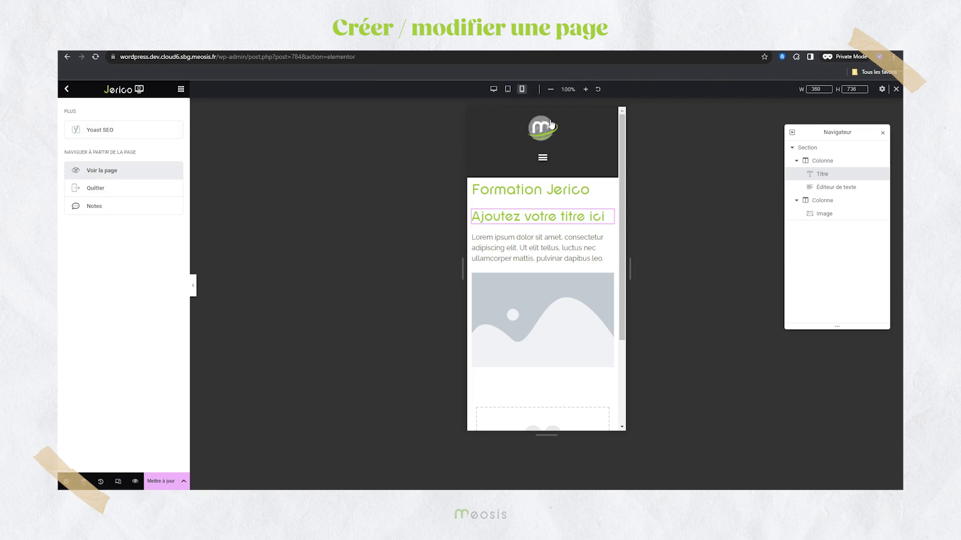
left_click(121, 188)
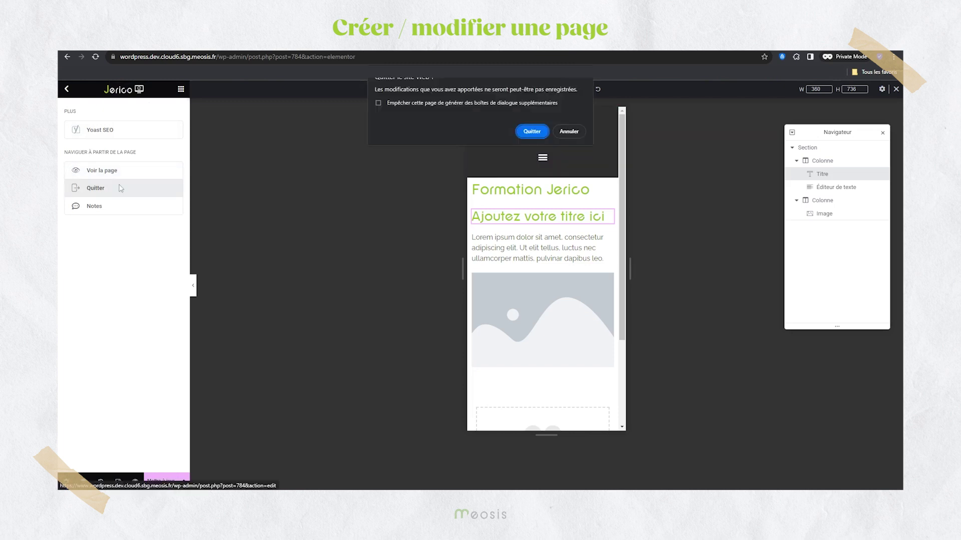
left_click(520, 132)
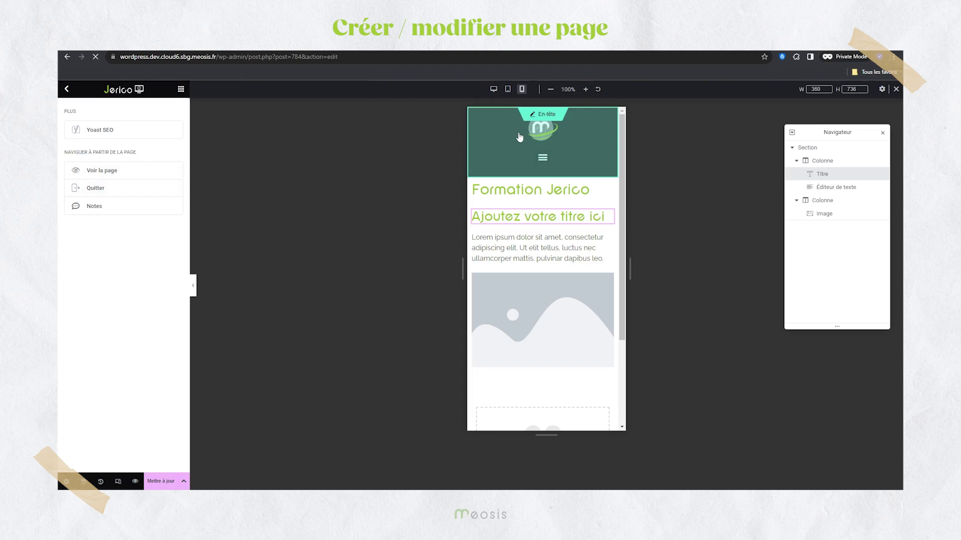